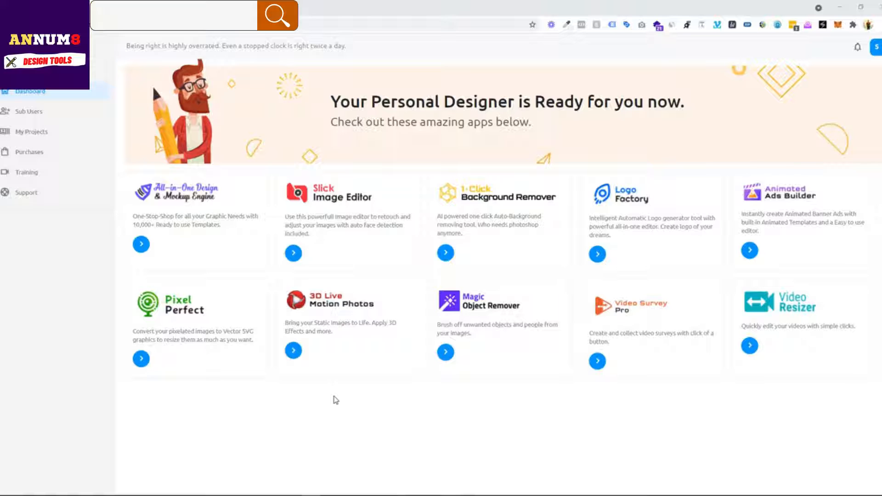
Open the Slick Image Editor and upload the side-profile portrait photo
click(298, 256)
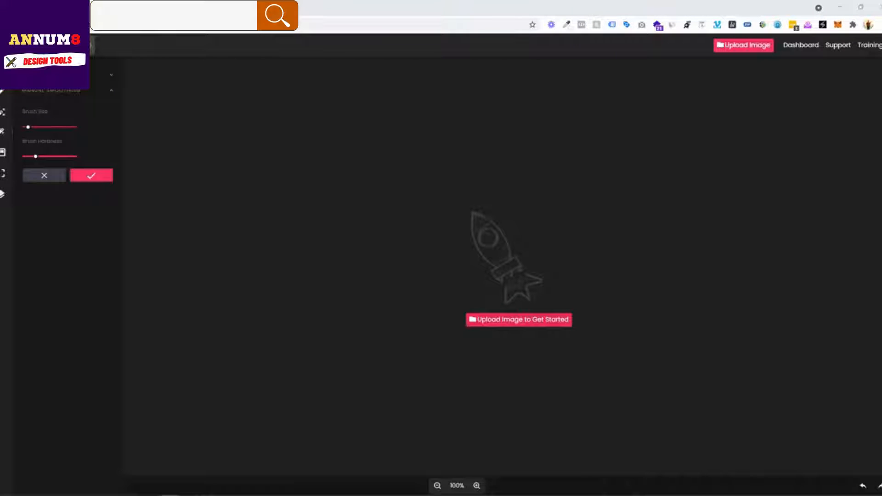
click(691, 282)
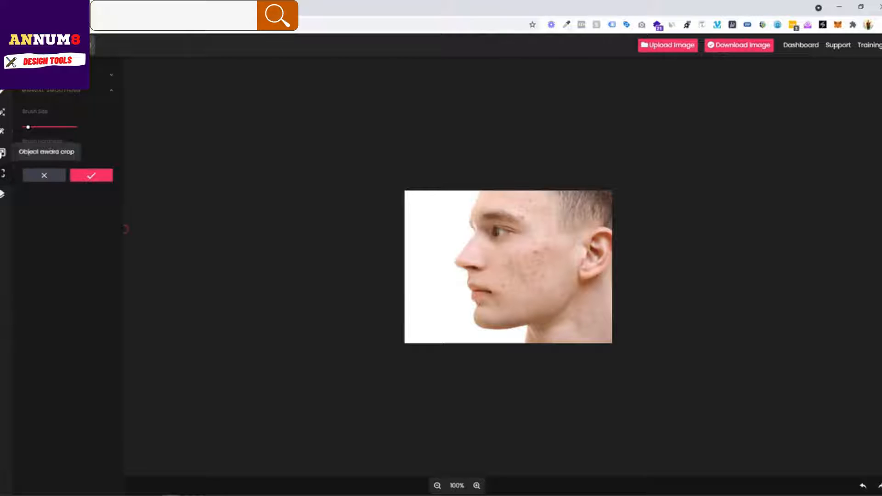
Try the second effect preset on the portrait and discard it
click(2, 113)
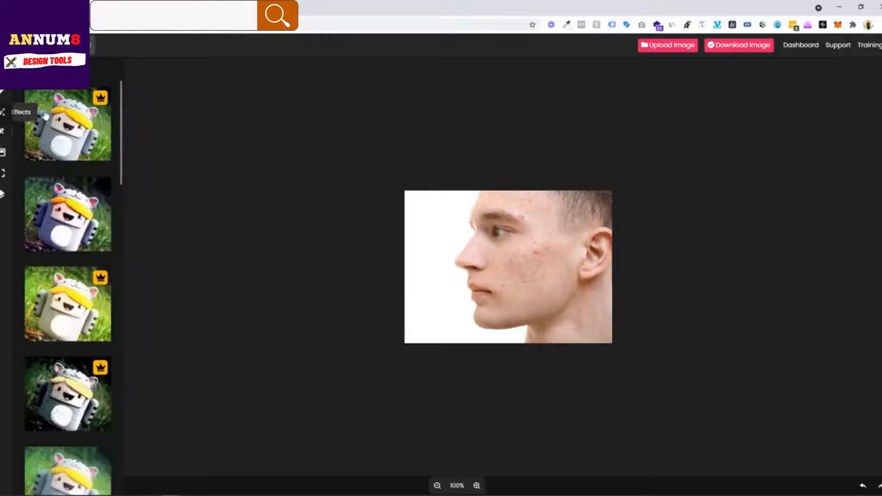
scroll(69, 159, down, 1)
scroll(69, 159, down, 5)
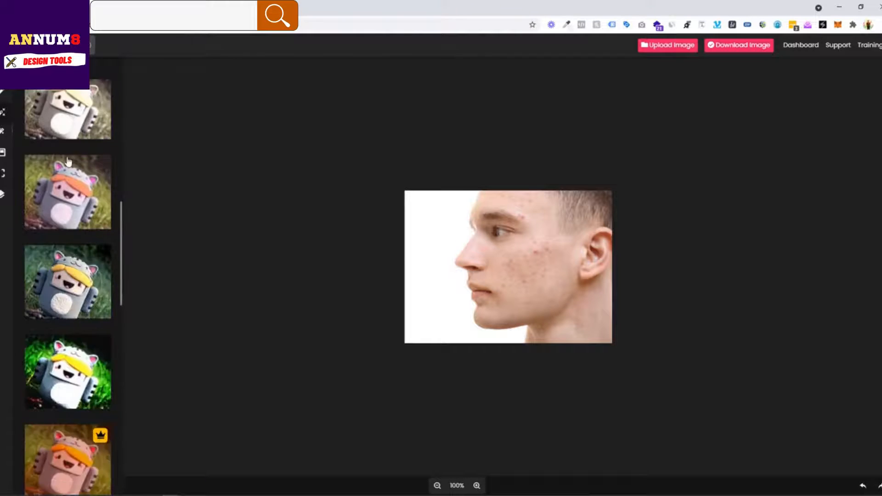
click(77, 166)
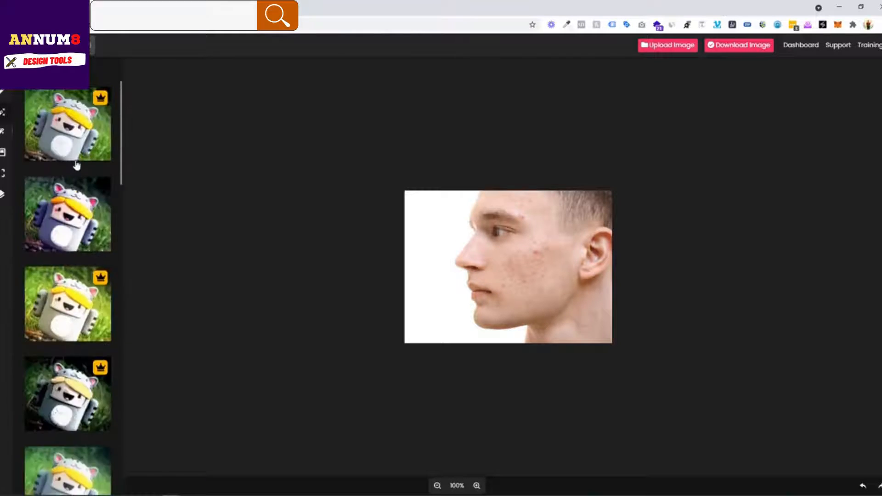
click(66, 216)
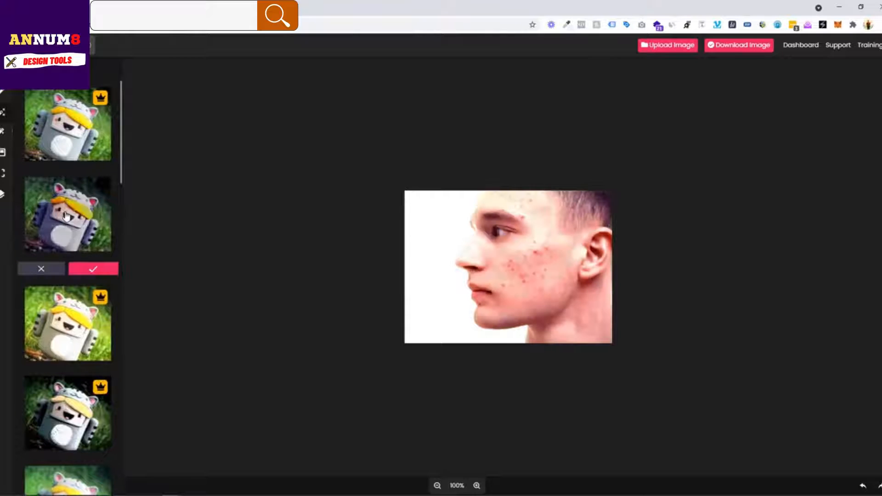
click(92, 270)
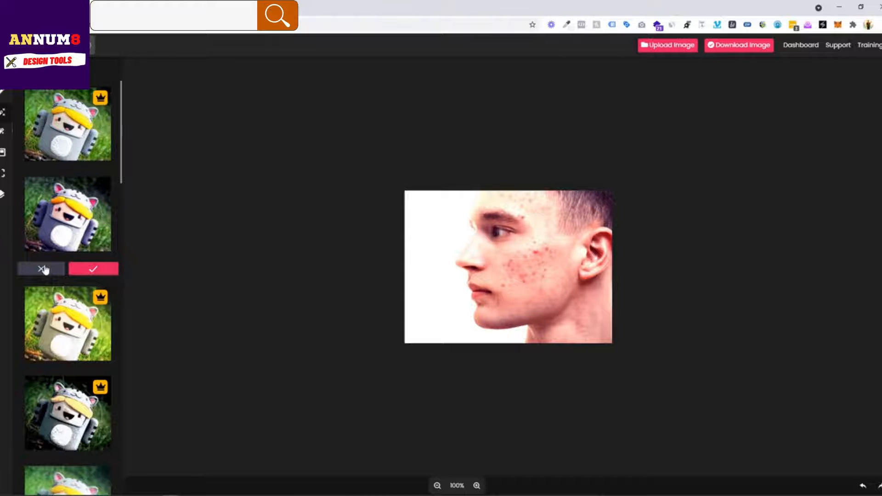
click(43, 269)
scroll(48, 280, down, 3)
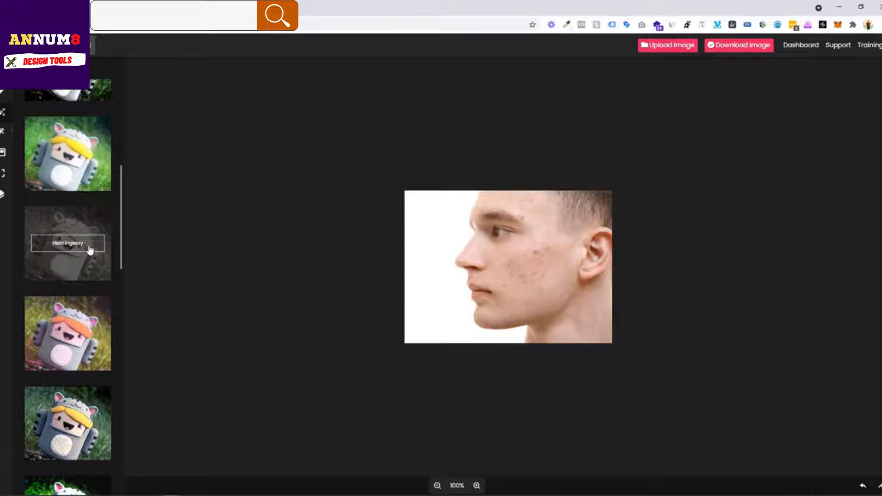
scroll(90, 250, up, 7)
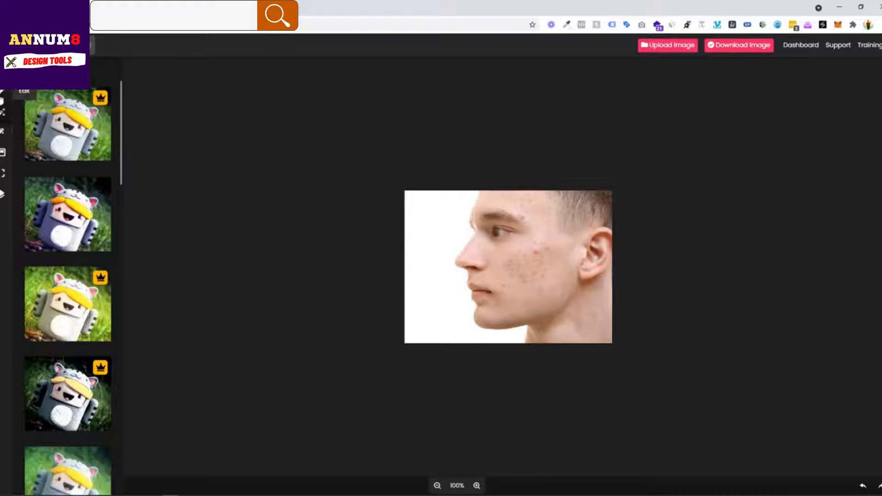
Try cropping the portrait to a rectangle around the middle of the face, and undo the crop
click(2, 94)
click(41, 111)
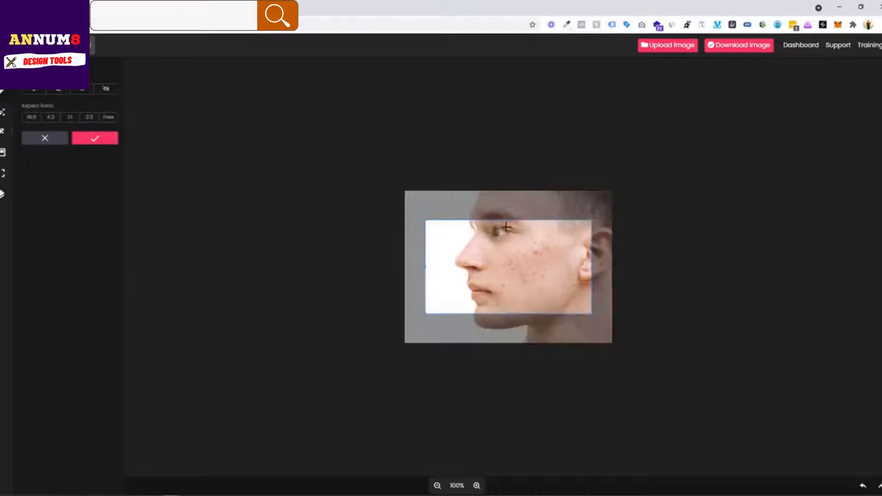
drag(507, 227, 486, 200)
drag(570, 287, 649, 345)
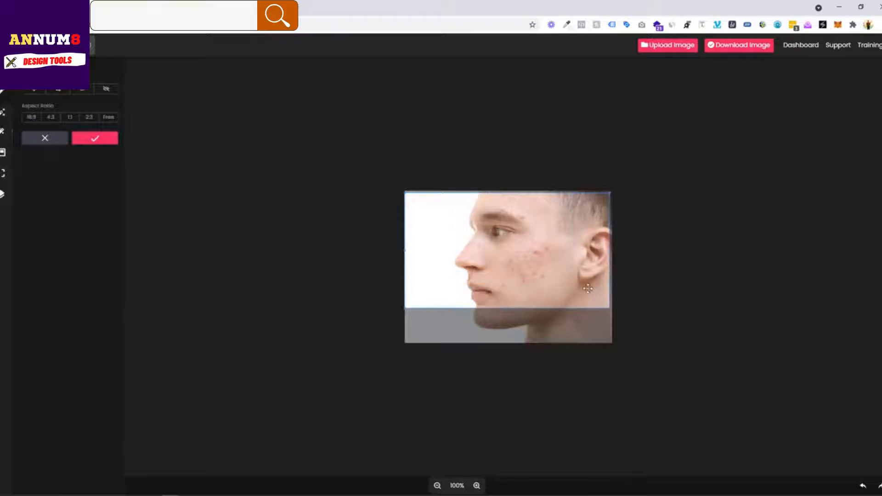
click(109, 140)
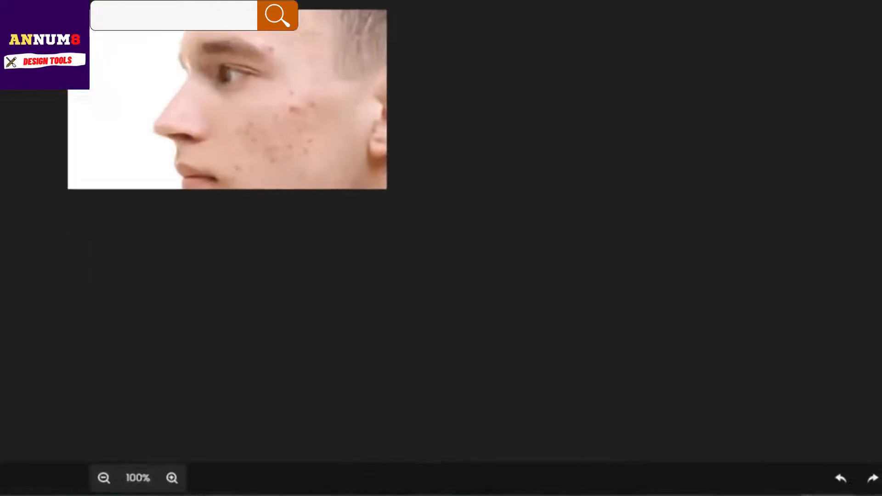
click(840, 481)
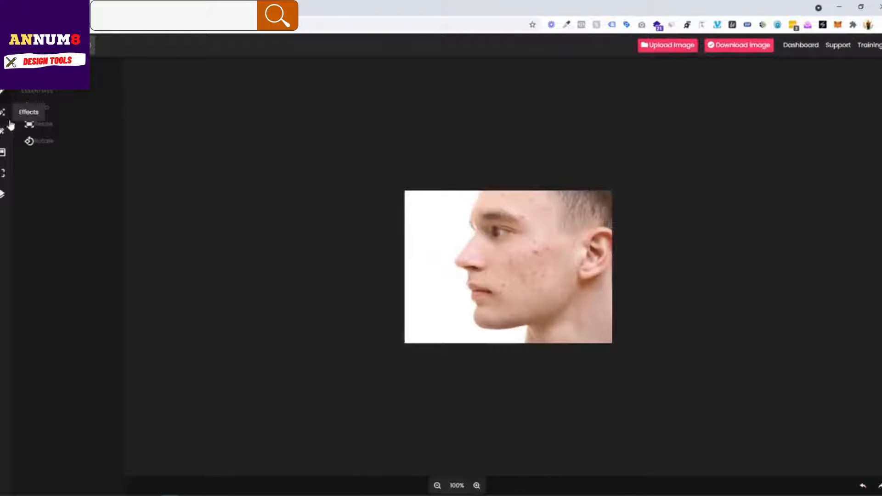
click(50, 140)
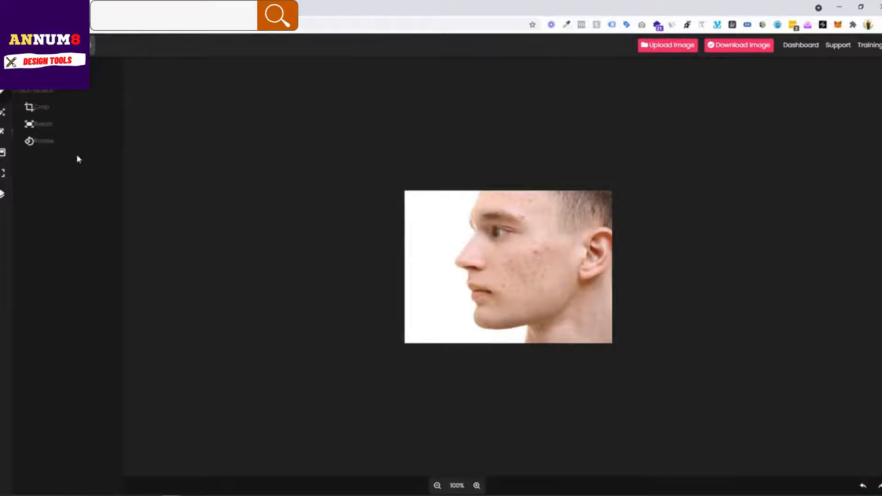
click(76, 155)
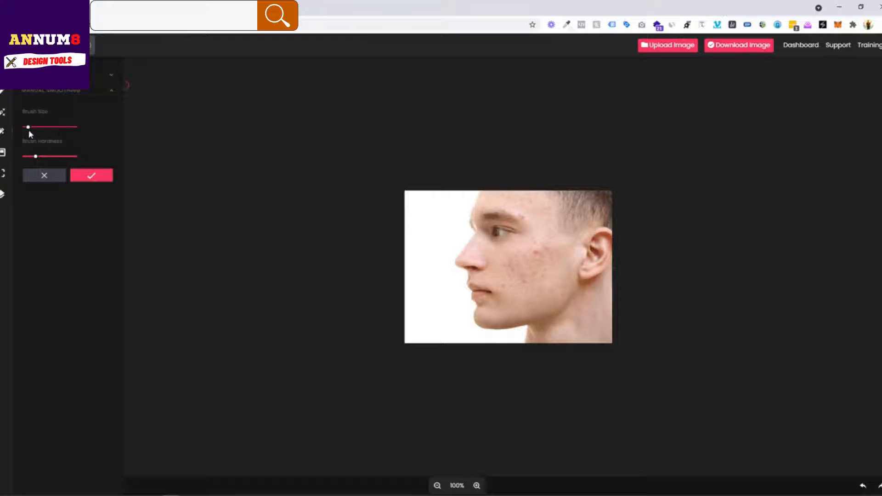
Smooth the facial blemishes manually with an enlarged brush, reduce the brush hardness, and apply the retouching
drag(28, 130, 34, 132)
drag(36, 157, 46, 157)
drag(36, 133, 52, 157)
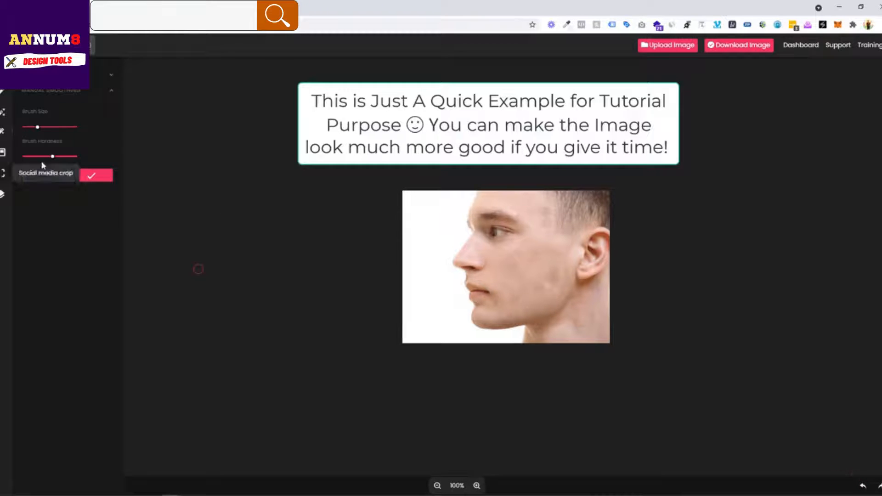
drag(52, 157, 30, 157)
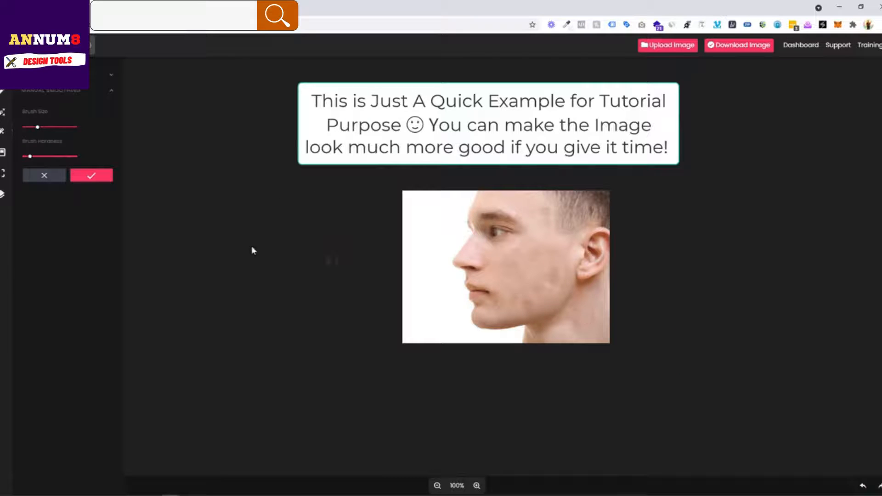
click(100, 179)
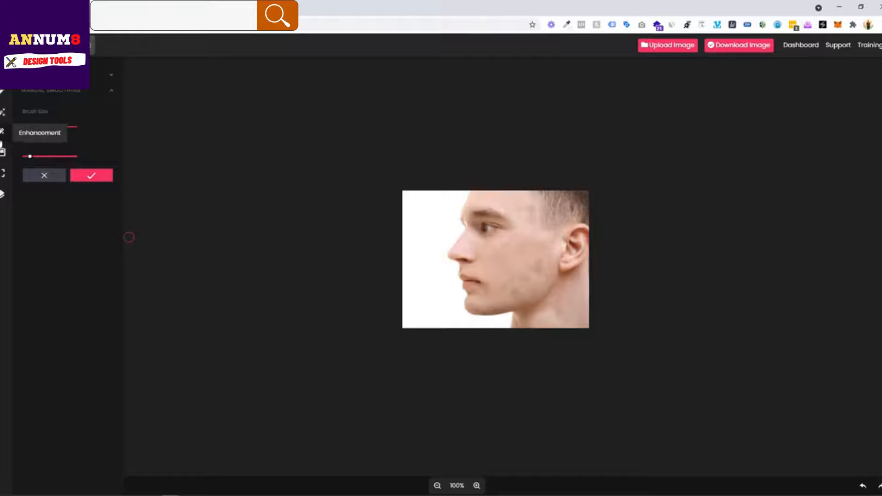
Apply Magic Enhancement to the portrait with slightly raised highlights and reduced contrast and saturation
click(3, 132)
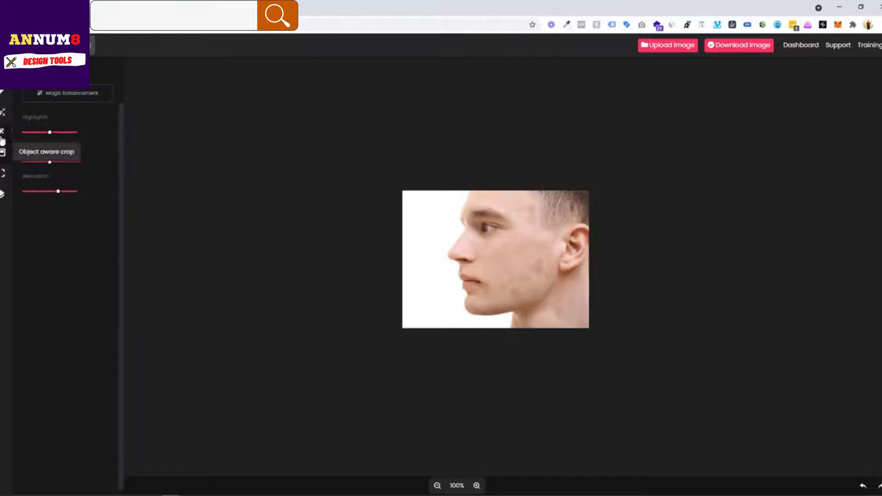
click(49, 97)
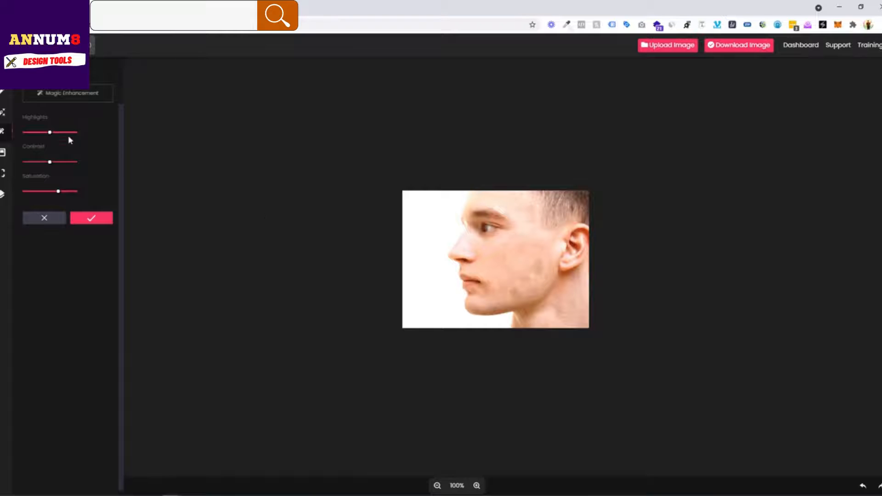
drag(49, 133, 56, 196)
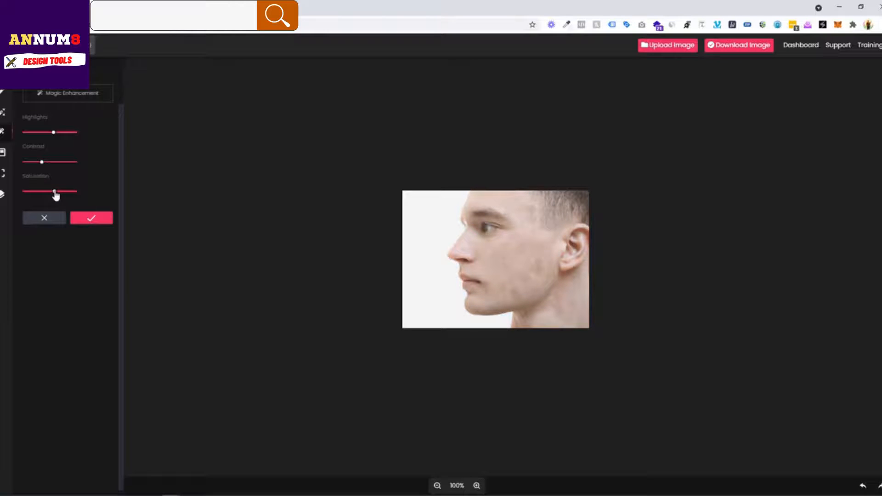
click(85, 224)
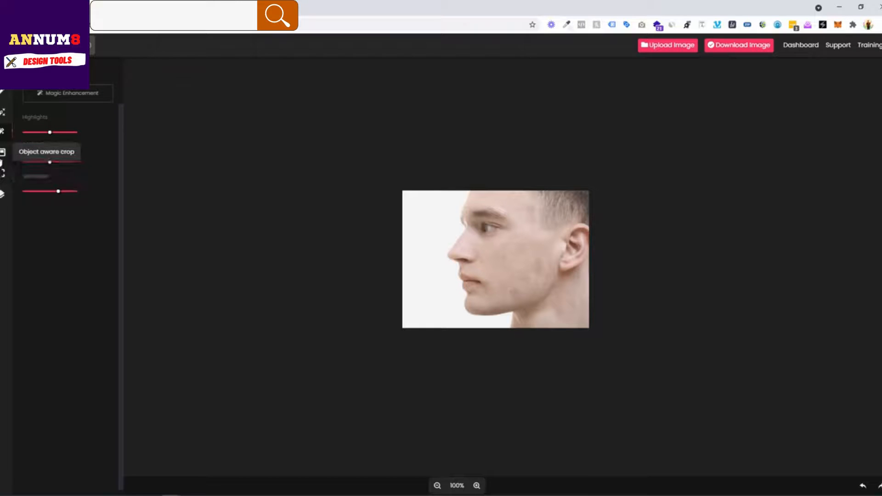
Generate object-aware crops and social media crops of the portrait
click(2, 152)
click(75, 98)
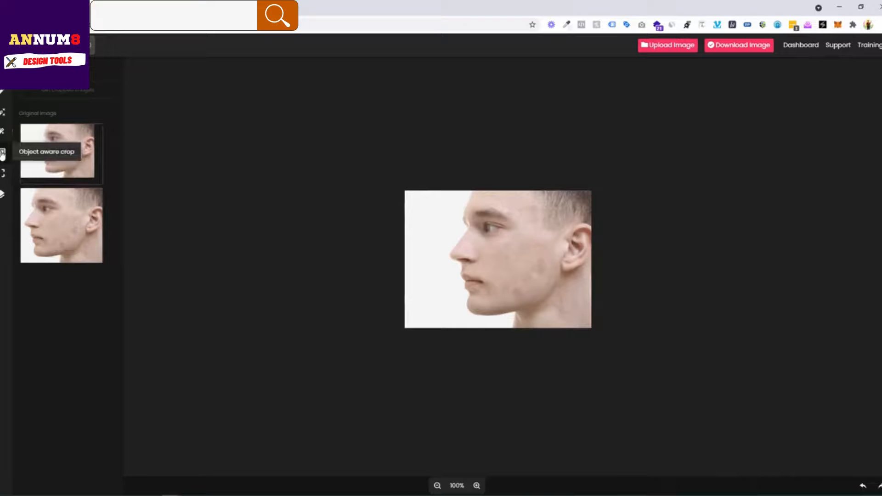
click(7, 173)
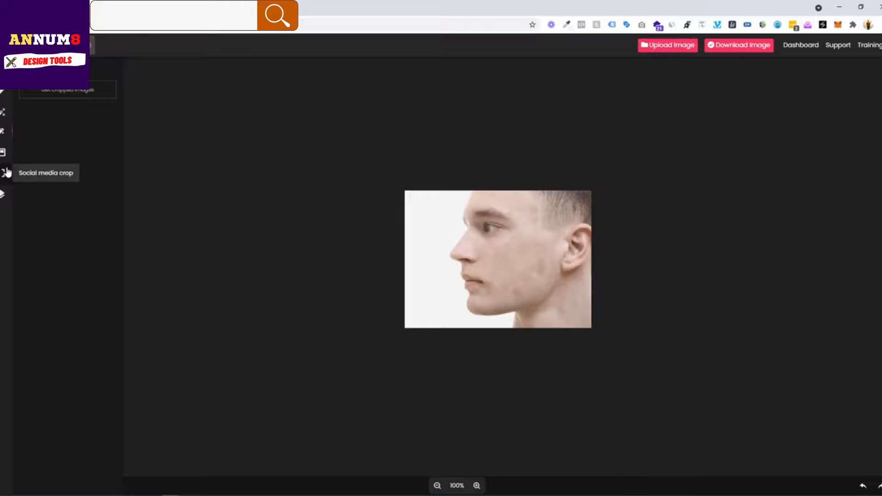
click(51, 92)
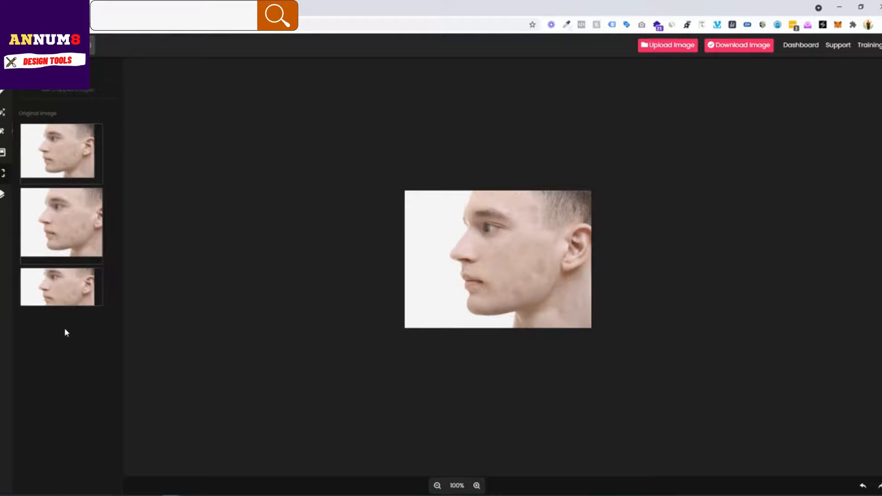
Add a white text layer over the cheek reading "Auto Skin Tone Product"
click(4, 202)
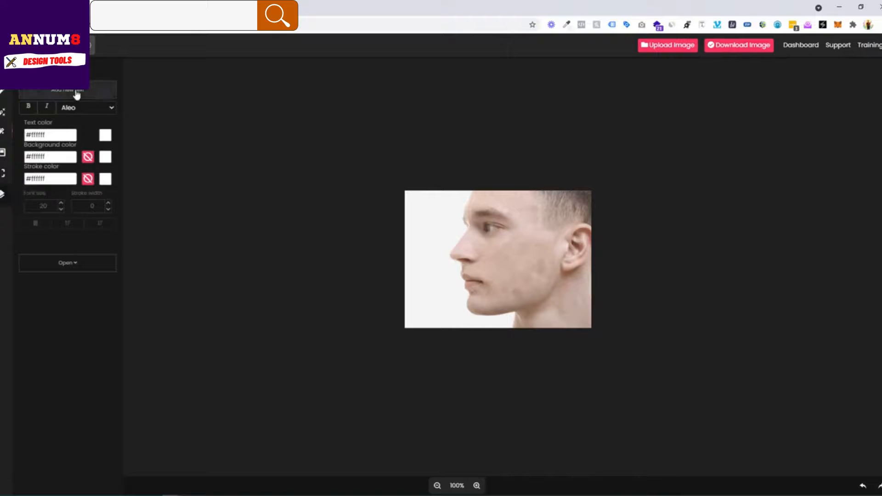
click(62, 134)
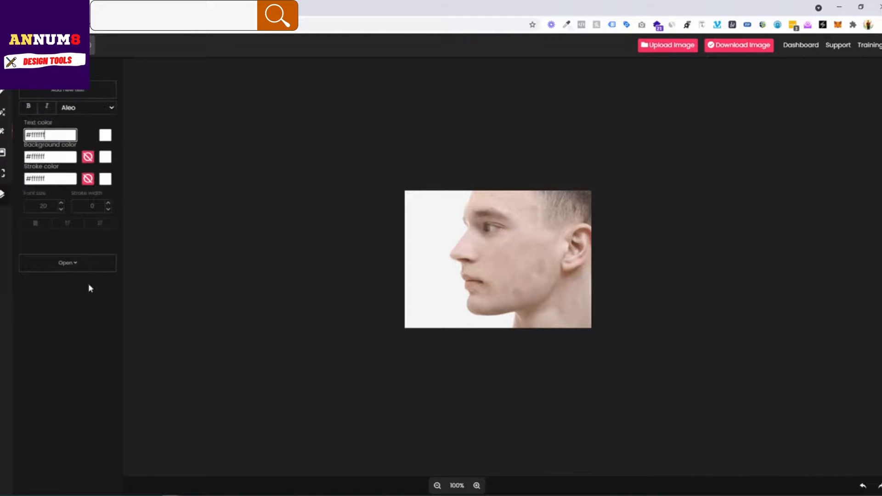
click(80, 268)
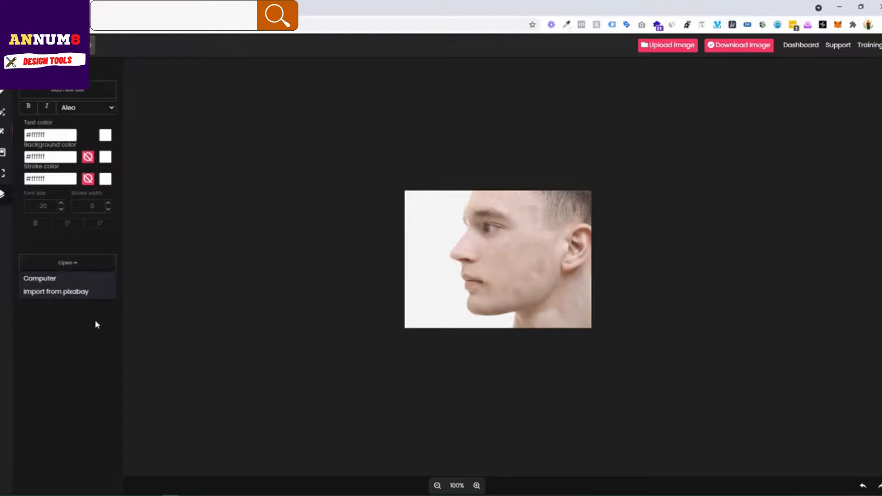
click(99, 263)
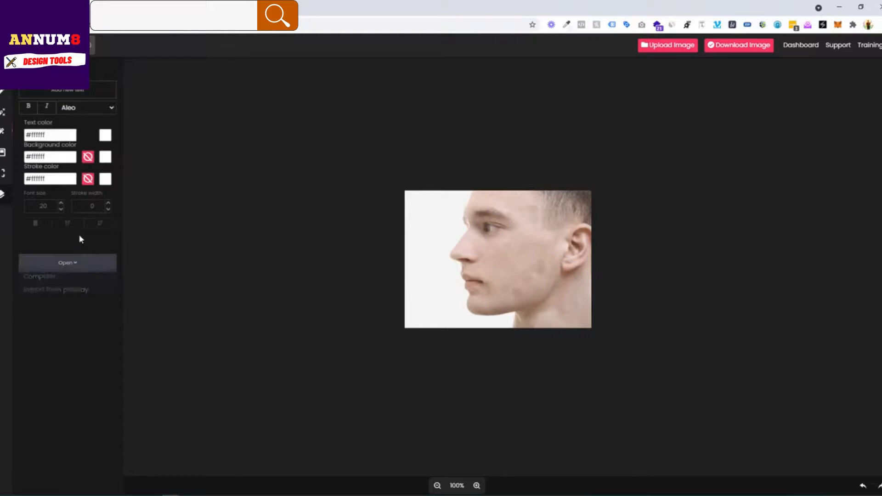
click(92, 98)
drag(417, 211, 512, 260)
double_click(512, 261)
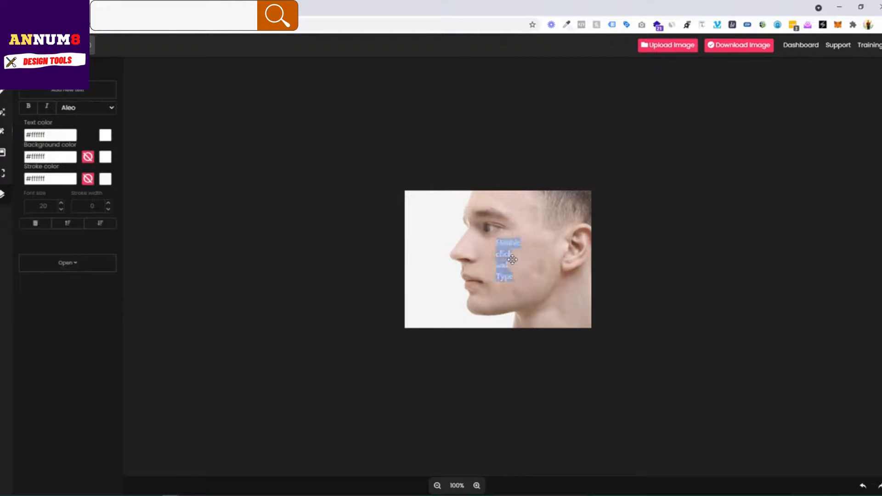
text(Ad)
text(to S)
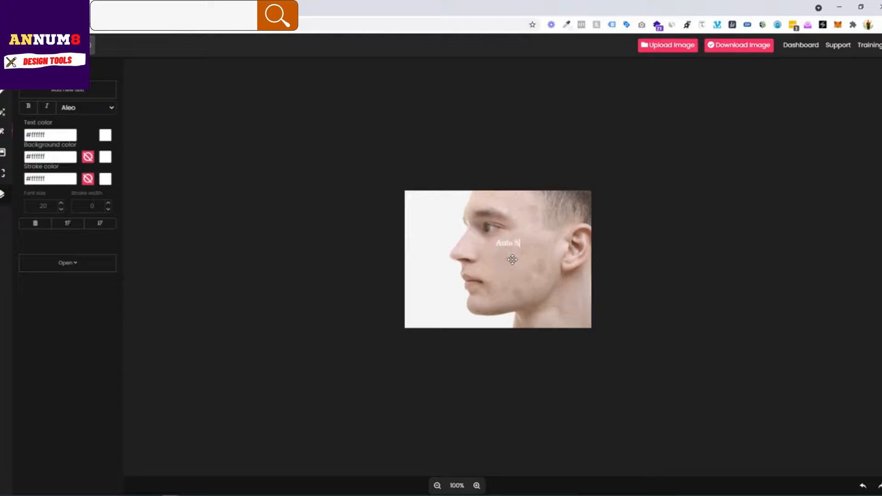
text(kin Tone Product)
Increase the font size of the whole text to 29
key(ctrl+a)
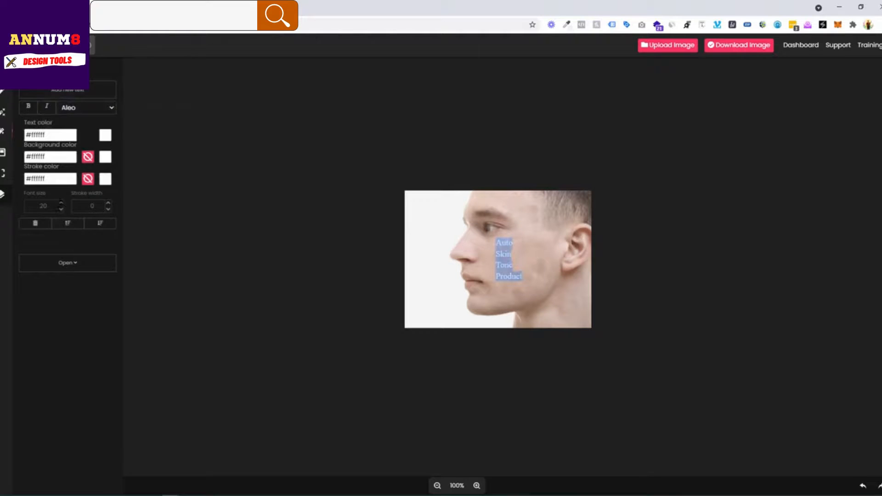
click(61, 203)
click(62, 203)
click(61, 203)
click(61, 203)
click(61, 203)
click(62, 203)
click(61, 203)
click(61, 203)
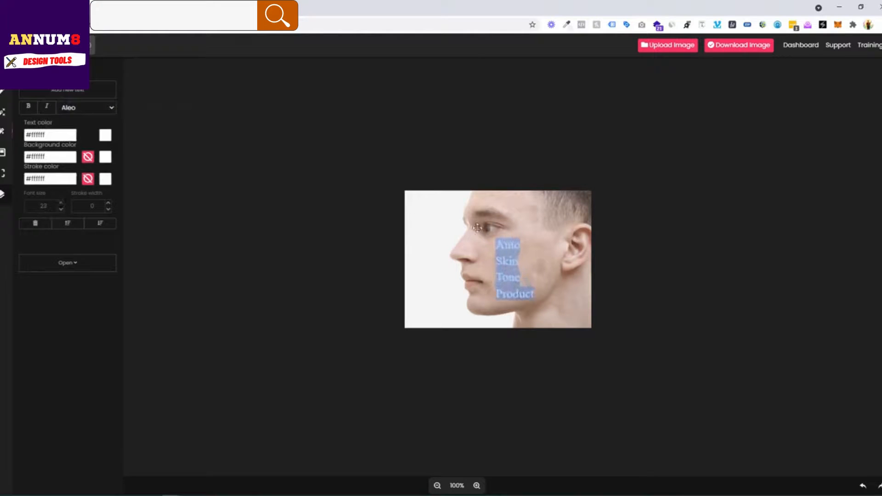
Widen the text box so the text wraps onto two lines, and position it across the lower face
click(532, 266)
click(416, 259)
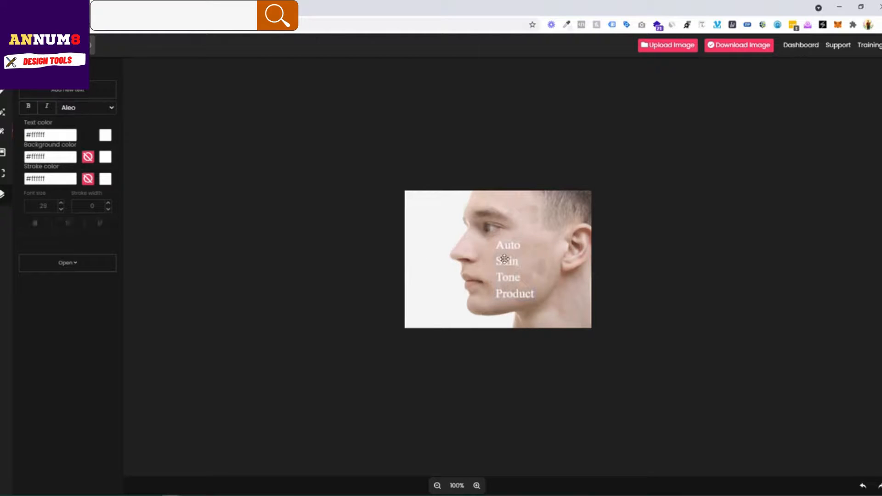
click(504, 259)
mouse_move(495, 268)
mouse_down()
mouse_move(422, 268)
mouse_move(508, 270)
mouse_move(469, 267)
mouse_move(486, 274)
mouse_up()
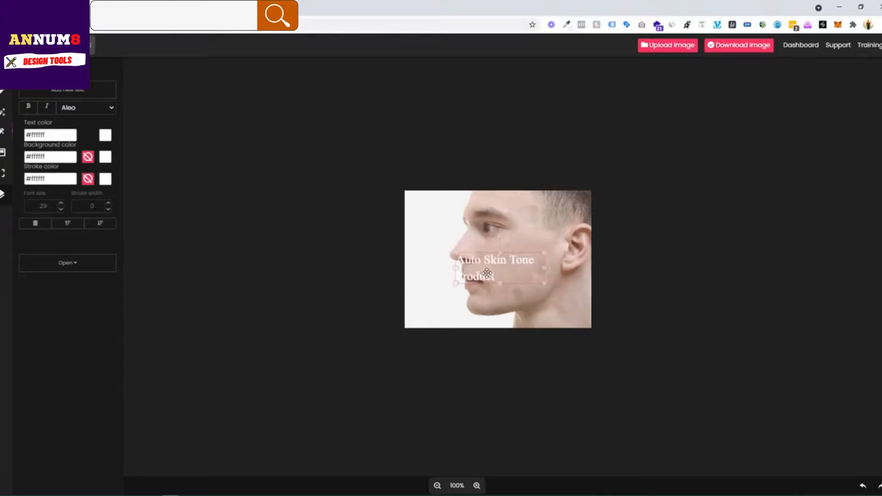
Change the text color of the "Auto Skin Tone Product" layer to black (#000000)
click(108, 137)
drag(136, 176, 193, 197)
click(103, 306)
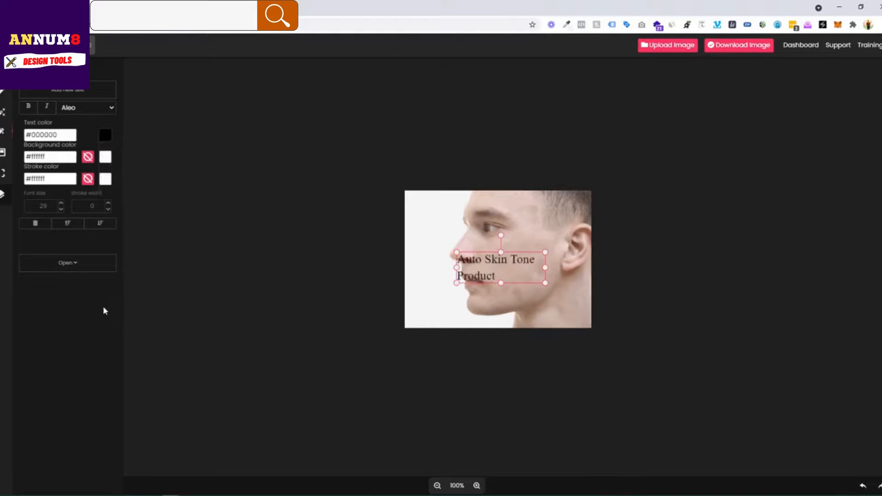
Try white, light green and red backgrounds behind the text, and settle on light purple (#af89ff)
click(110, 157)
drag(137, 196, 179, 218)
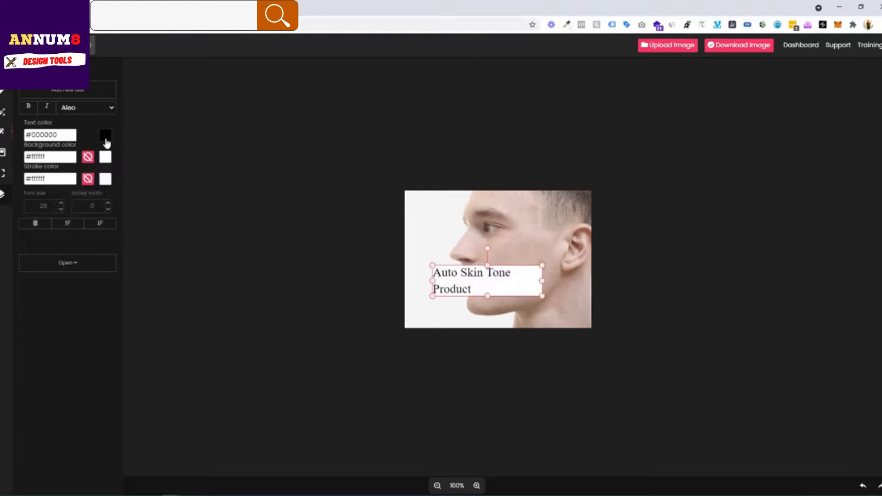
click(105, 157)
drag(112, 185, 125, 193)
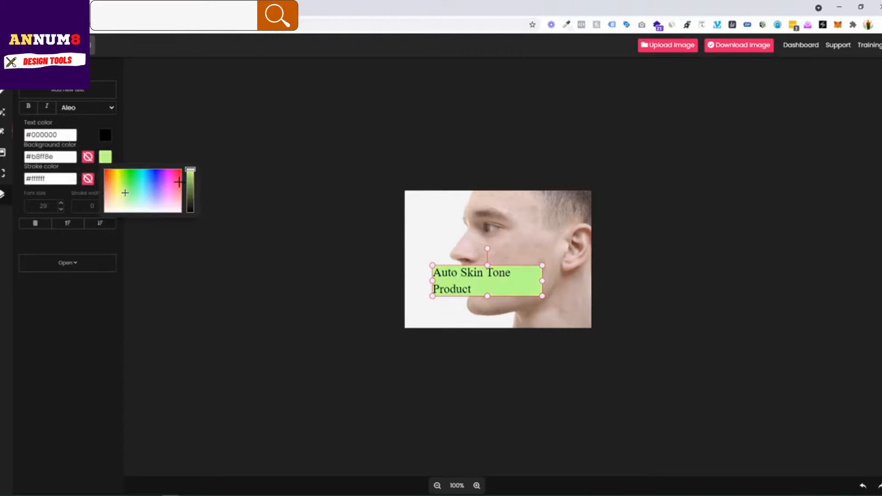
click(180, 169)
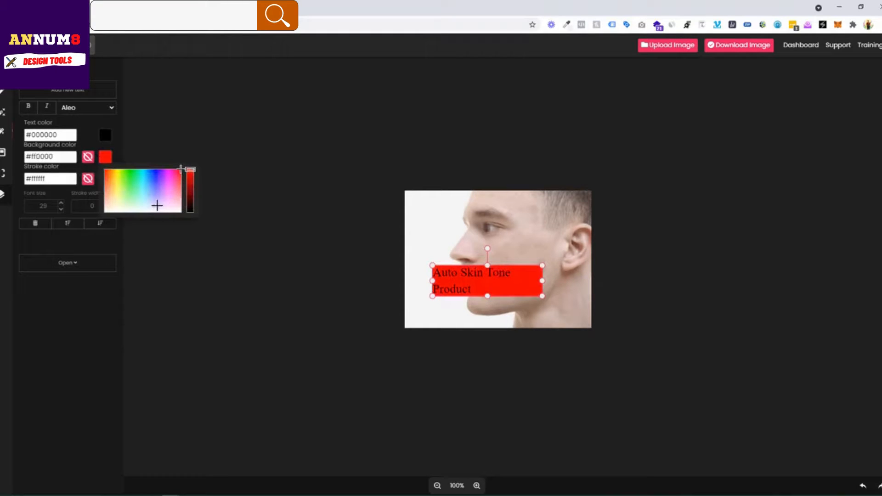
mouse_move(157, 204)
mouse_down()
mouse_move(152, 193)
mouse_move(160, 191)
mouse_up()
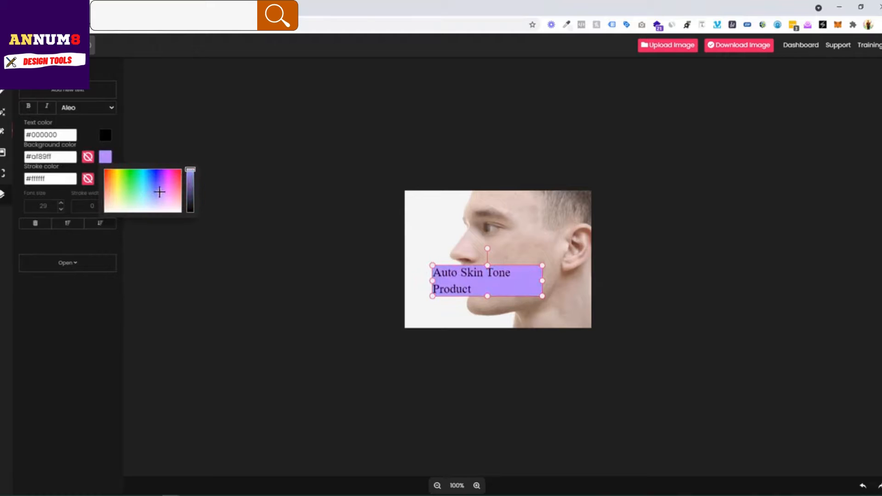
click(83, 299)
Try a black (#000000) stroke color on the text and clear the stroke
click(106, 179)
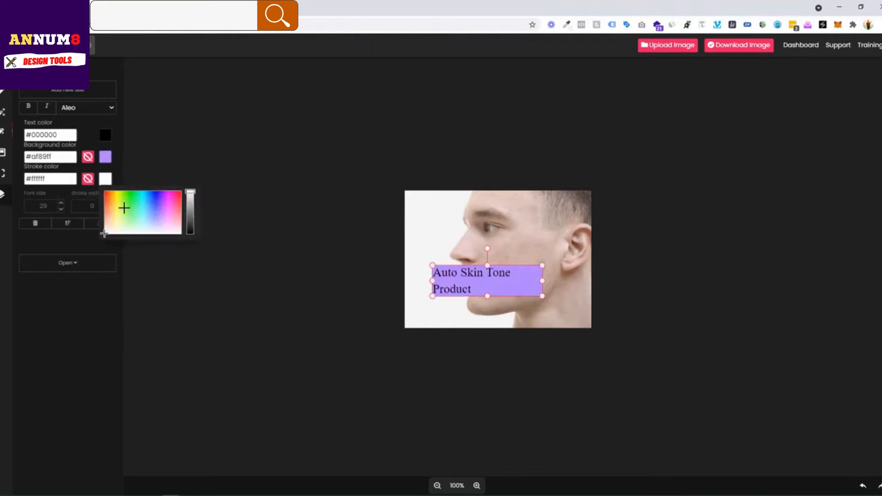
click(124, 207)
drag(190, 215, 192, 240)
click(97, 302)
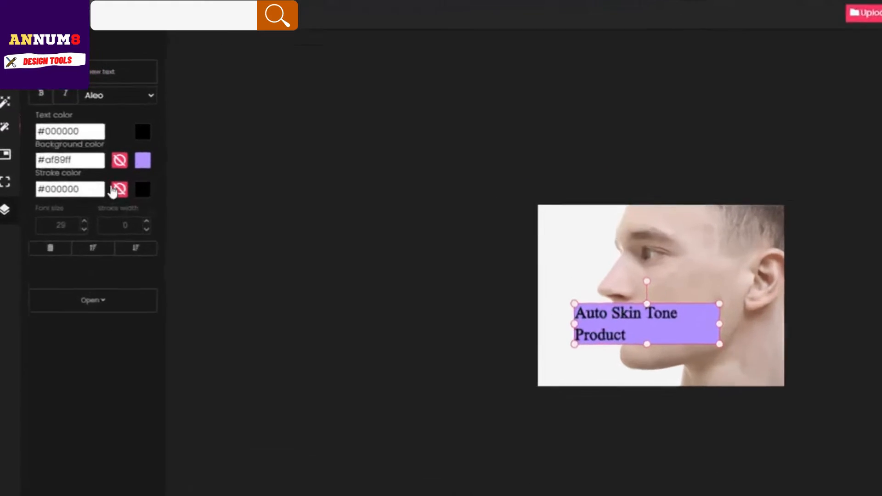
click(88, 179)
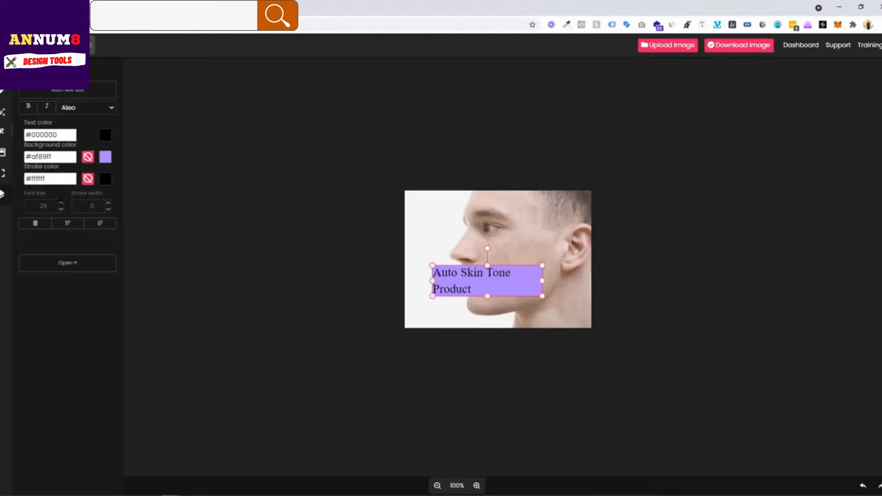
Increase the text's font size to 32, widen its box to fit one line, and place it near the portrait's lower edge
click(62, 202)
click(61, 202)
click(61, 202)
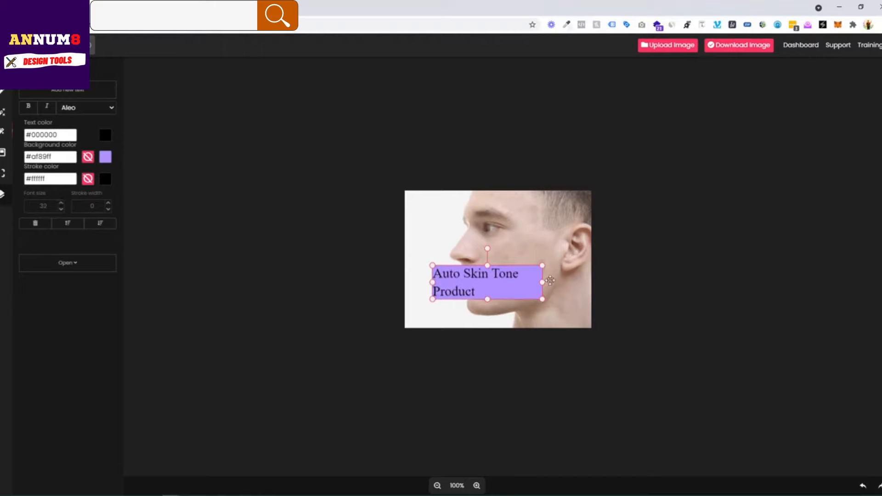
drag(542, 282, 535, 310)
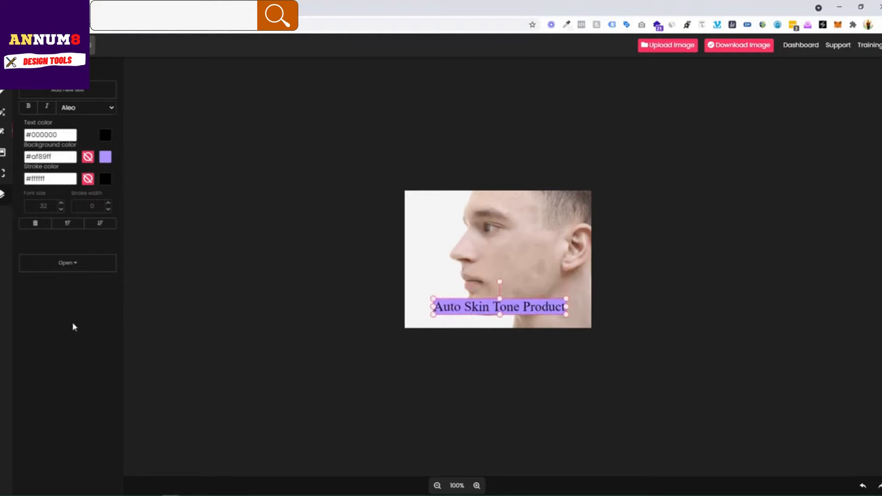
Search Pixabay for "cat" images to import, and close the search without adding one
click(79, 266)
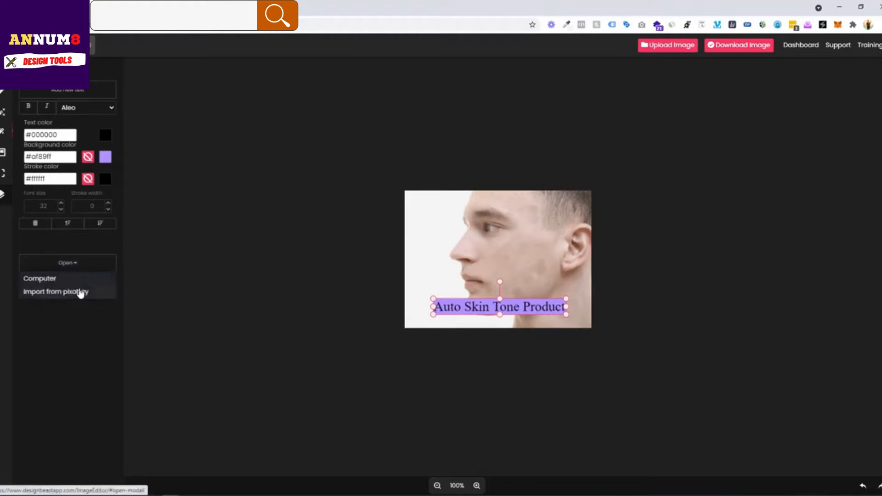
click(78, 291)
click(303, 186)
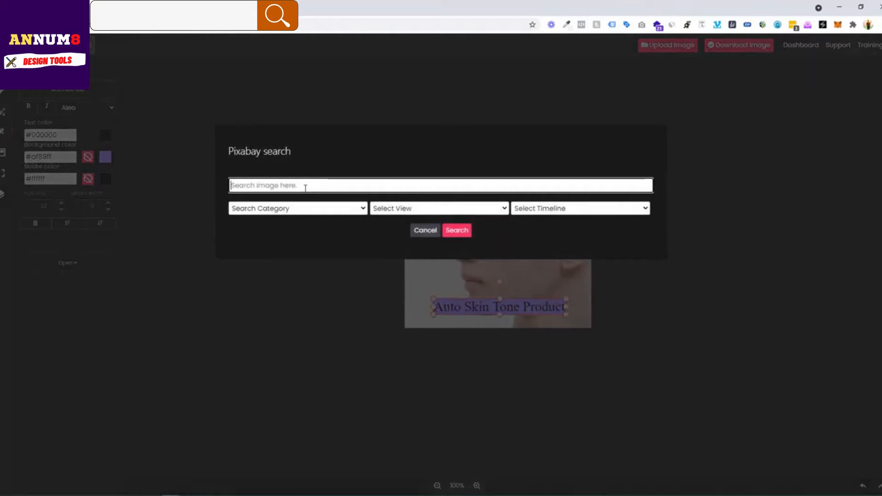
text(cat)
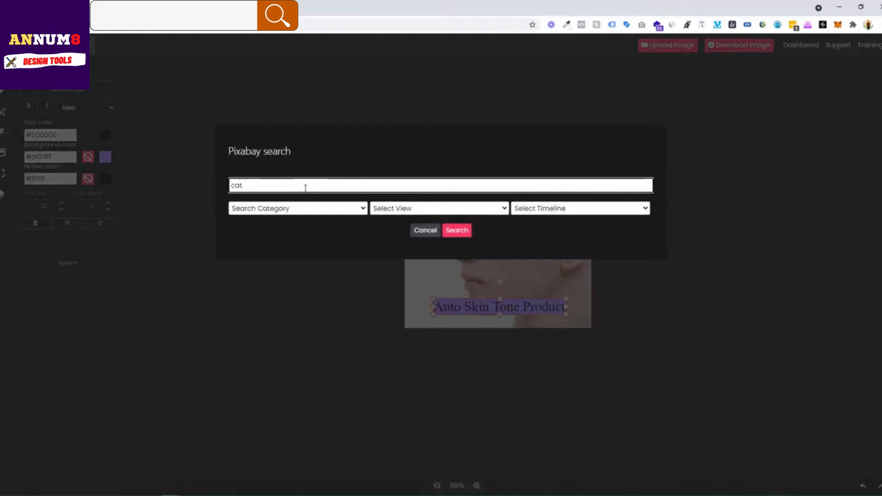
click(458, 231)
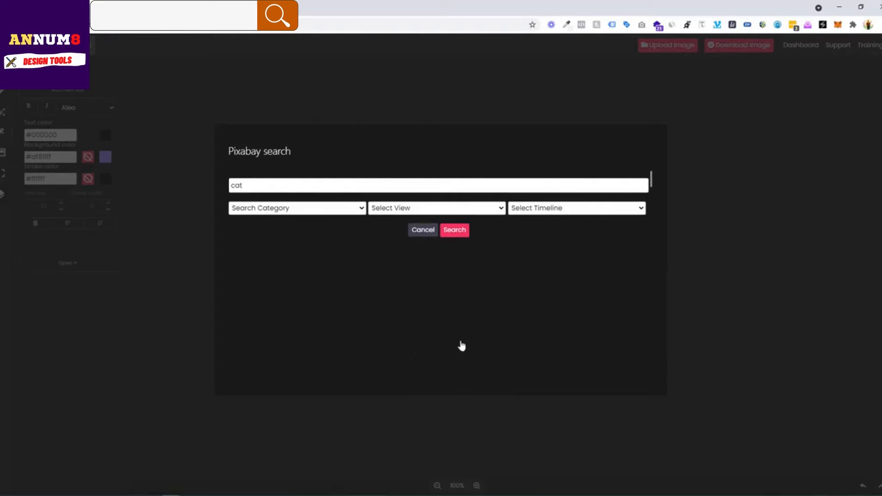
click(431, 230)
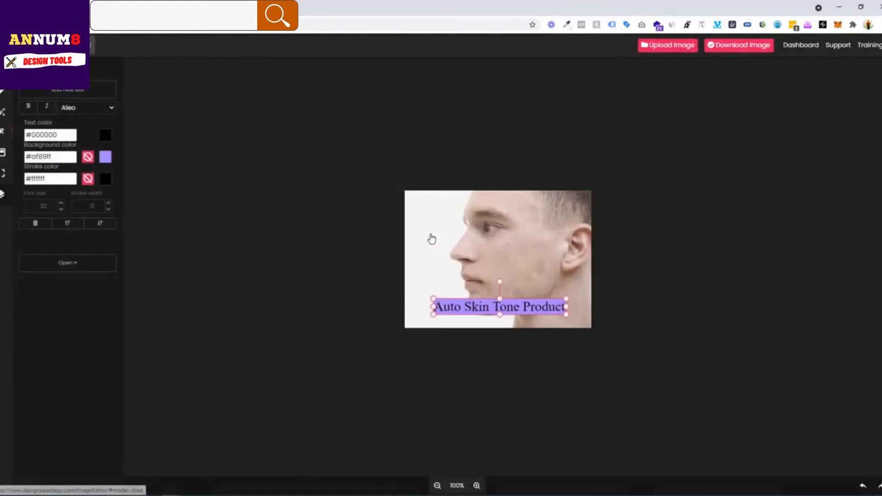
Nudge the text label slightly down toward the portrait's lower edge
drag(479, 304, 480, 307)
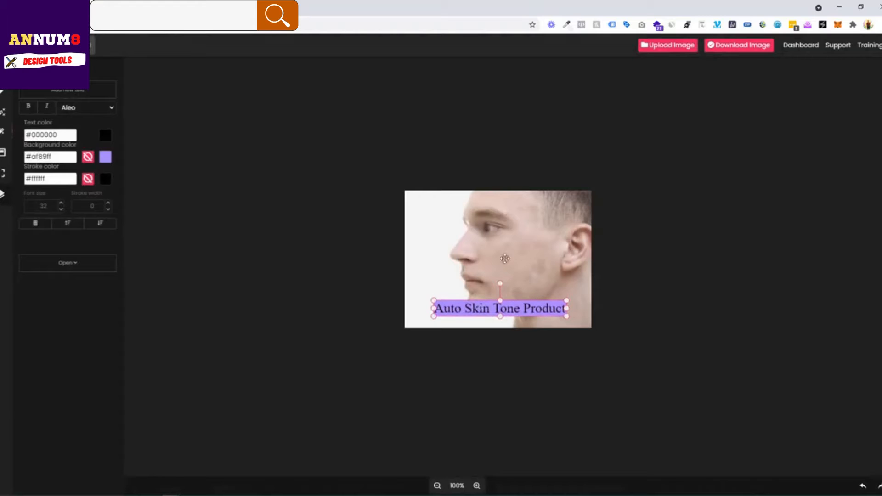